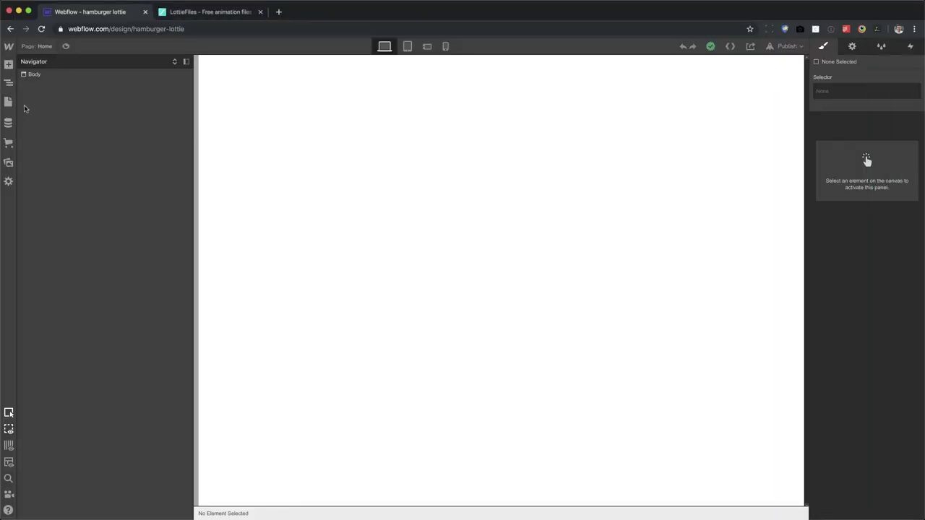
Drag a Navbar component from the Add panel onto the top of the empty page.
left_click(9, 64)
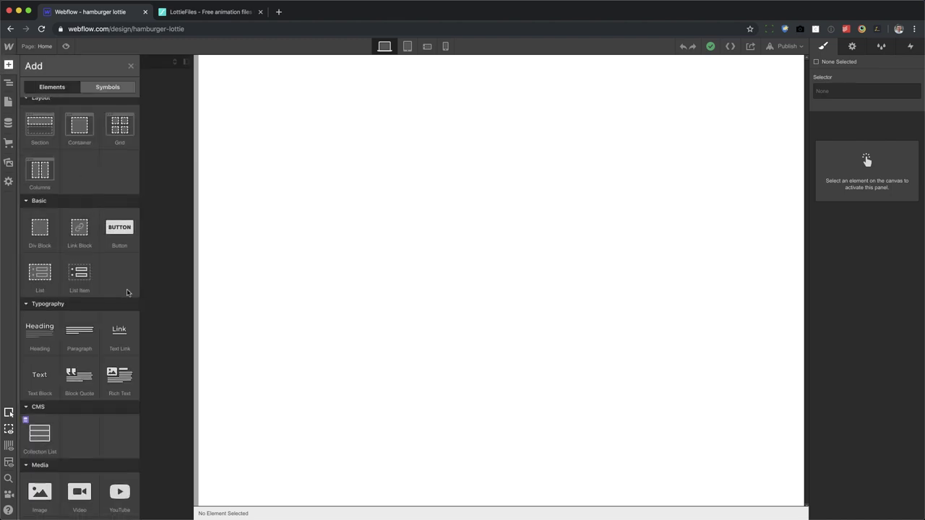
scroll(115, 339, "down", 10)
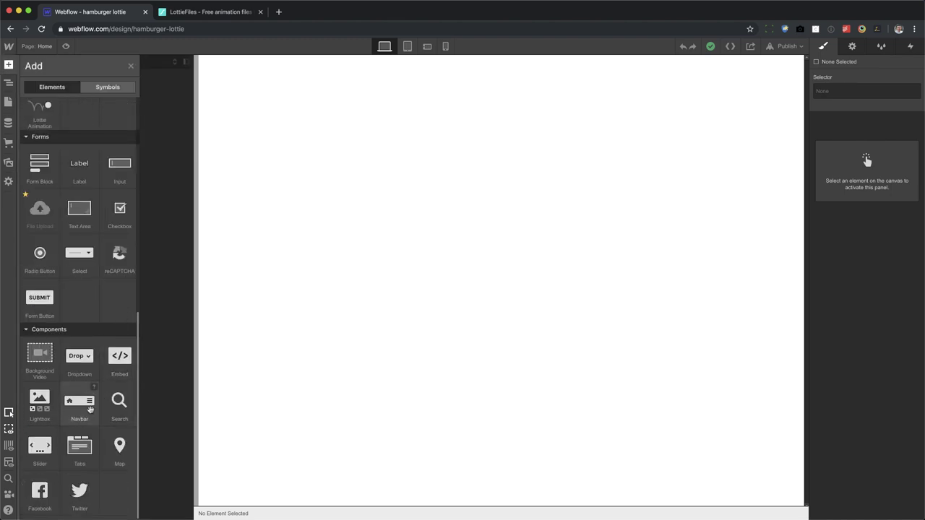
left_click_drag(88, 402, 538, 188)
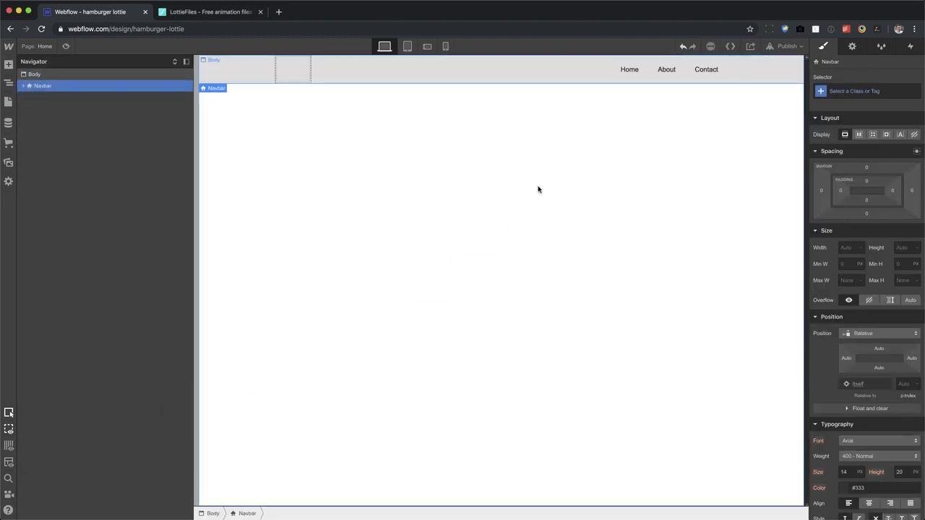
Adjust the navbar's menu breakpoint, view it at Tablet width, and select the hamburger icon.
left_click(852, 47)
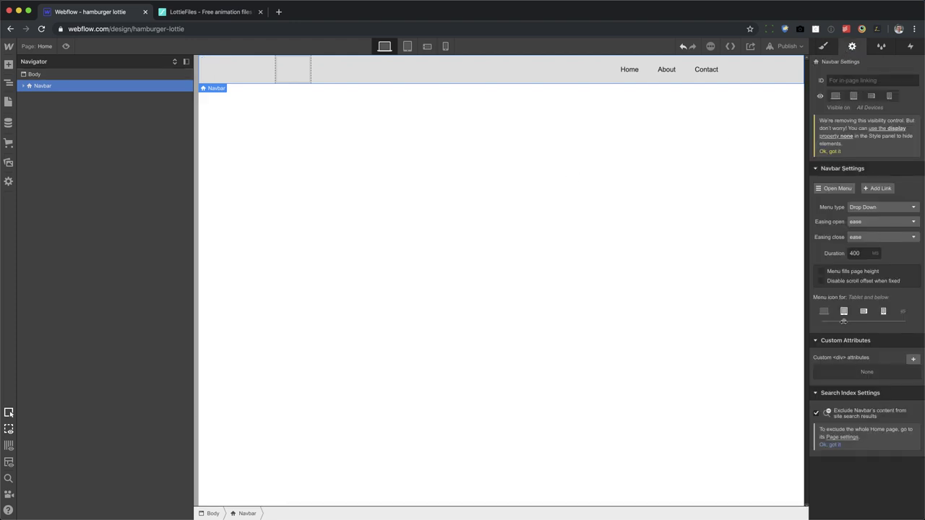
mouse_move(843, 321)
left_mouse_down()
mouse_move(820, 323)
mouse_move(839, 325)
left_mouse_up()
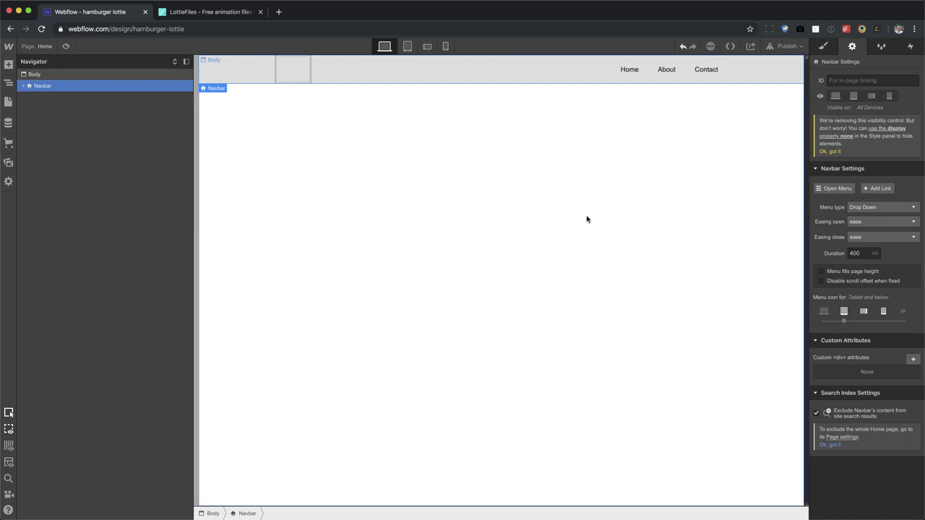
left_click(408, 47)
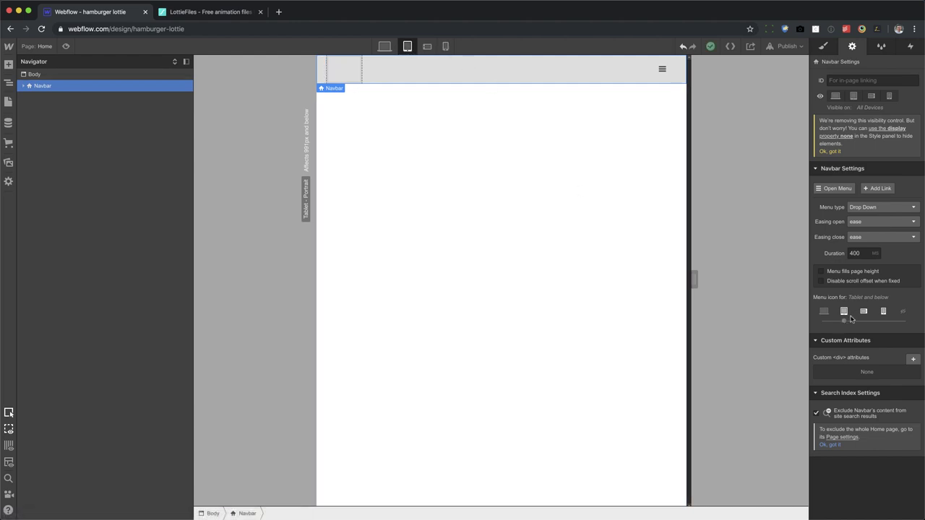
left_click(663, 73)
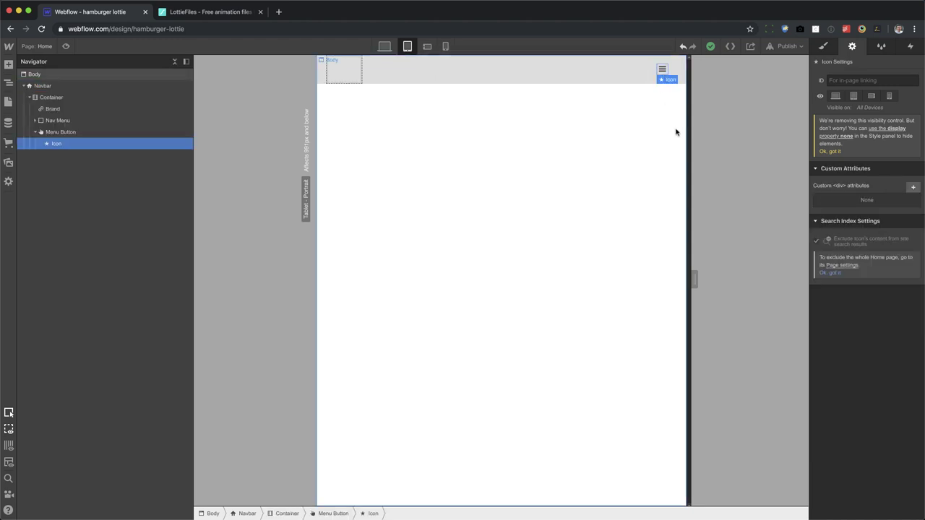
Search LottieFiles for 'hamburger' animations.
left_click(234, 12)
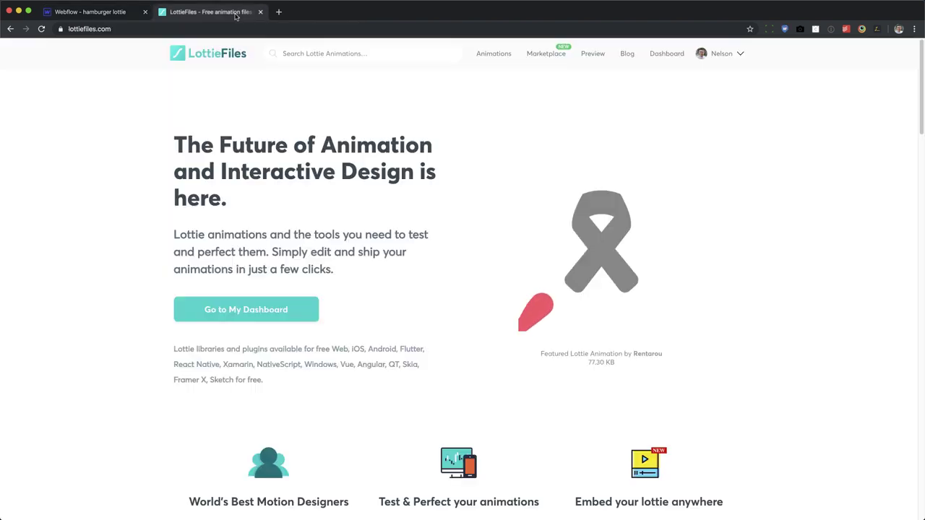
left_click(332, 58)
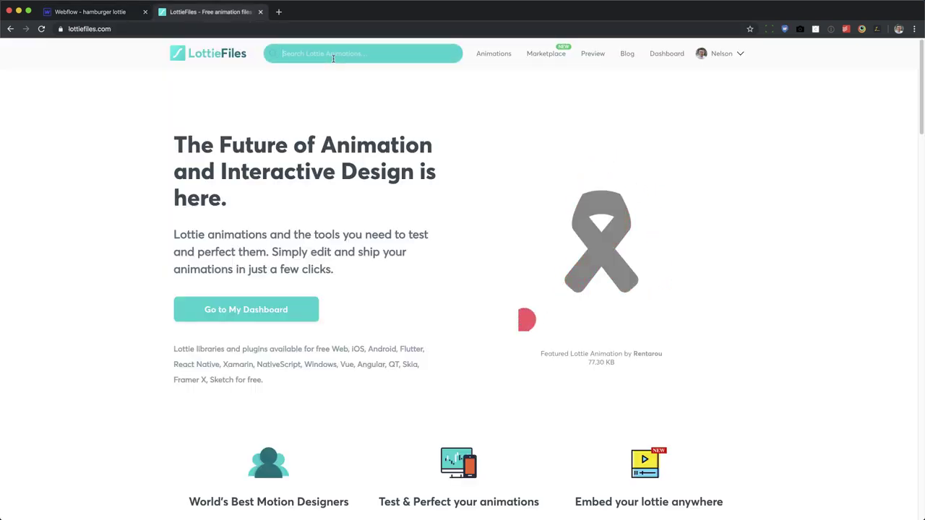
type("hamburger")
key("Return")
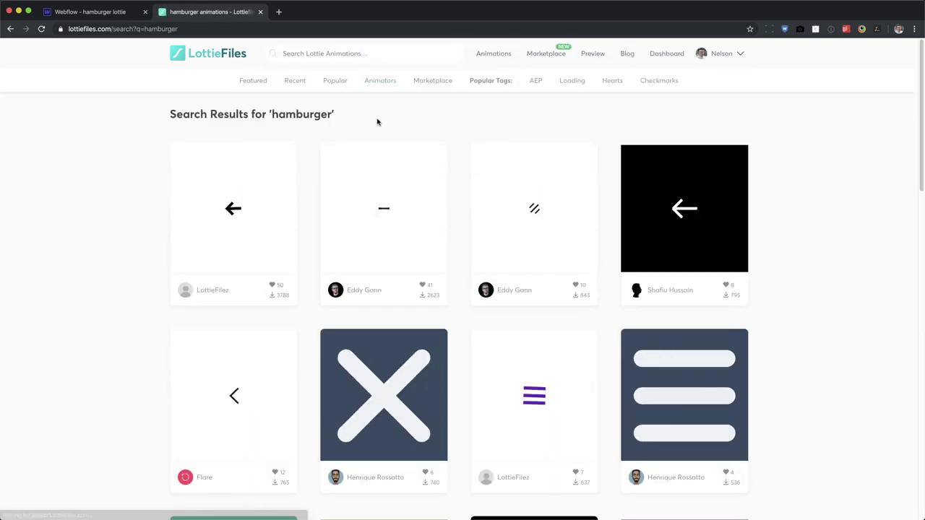
Download the Menu Button Alt animation as Lottie JSON and go back to Webflow.
scroll(809, 130, "down", 1)
scroll(811, 137, "down", 10)
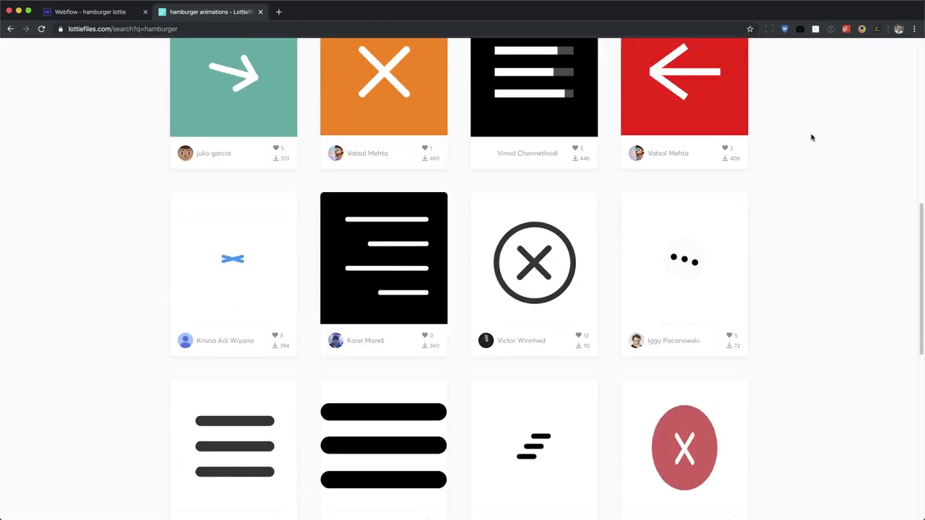
scroll(811, 137, "down", 5)
scroll(812, 137, "up", 3)
scroll(812, 137, "up", 4)
scroll(811, 137, "up", 9)
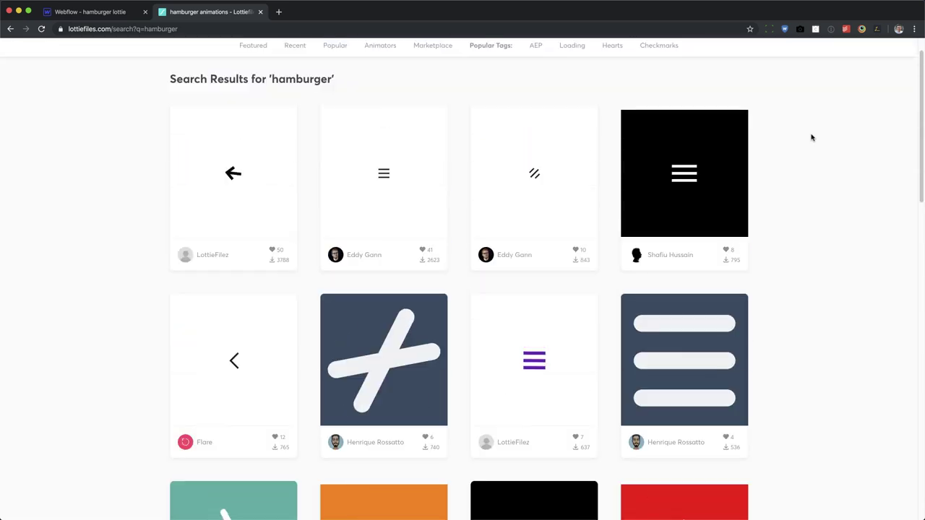
scroll(812, 137, "up", 1)
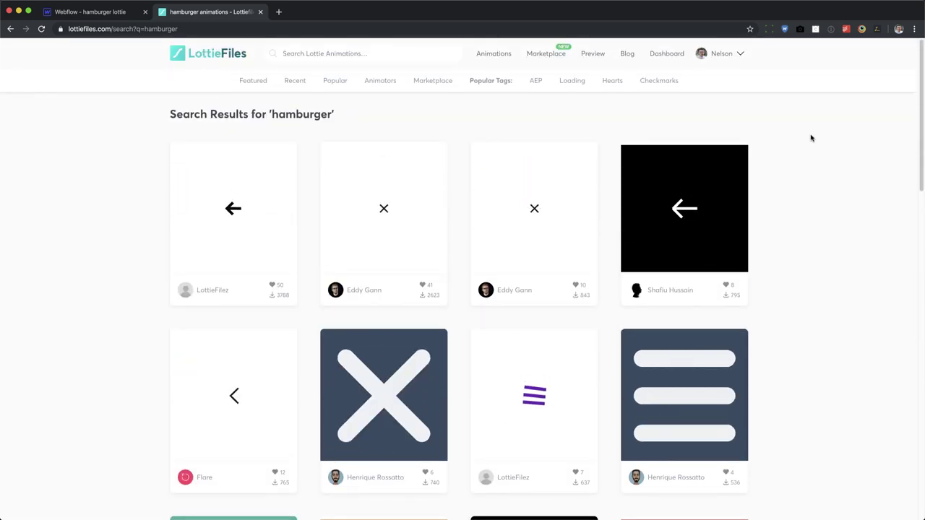
scroll(811, 137, "down", 1)
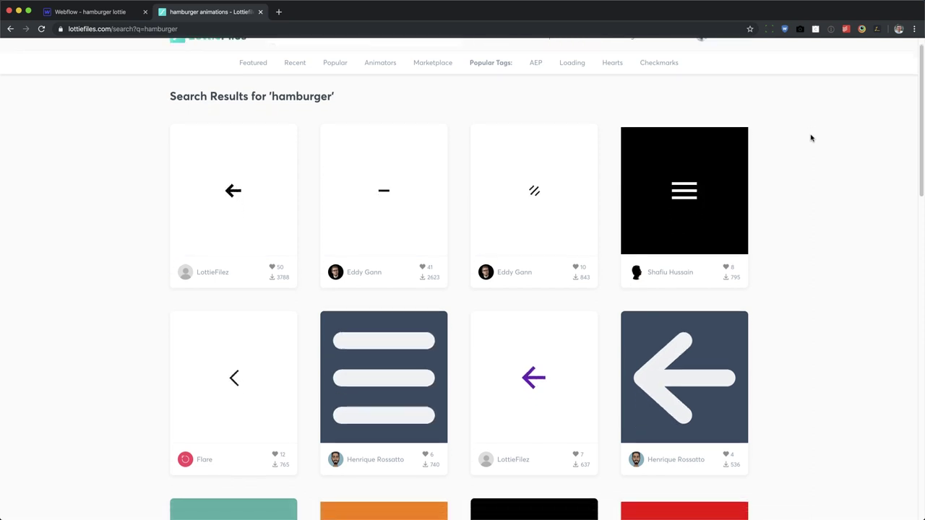
scroll(812, 138, "down", 1)
scroll(812, 137, "up", 2)
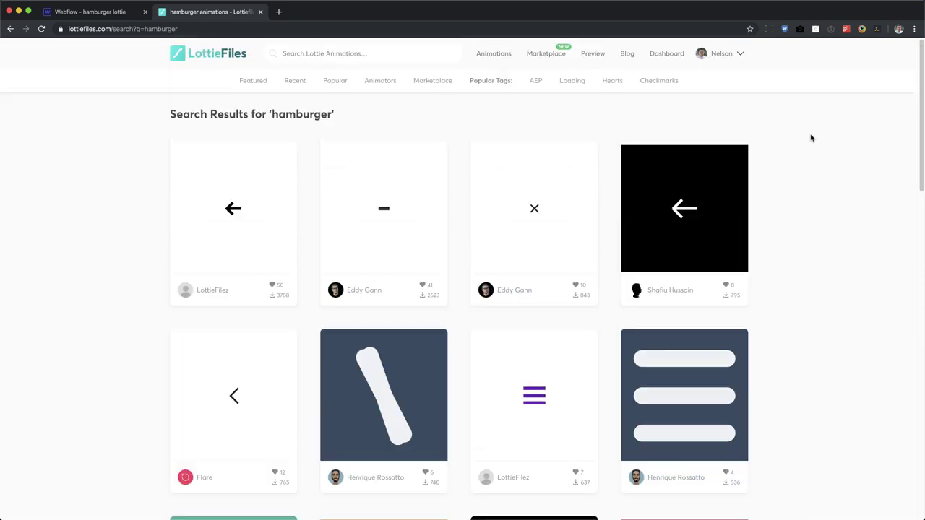
left_click(538, 215)
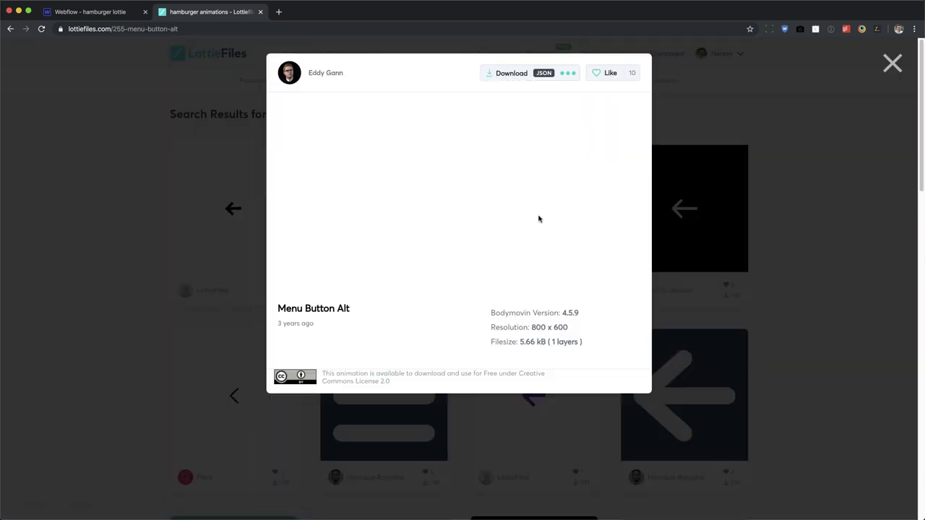
left_click(565, 75)
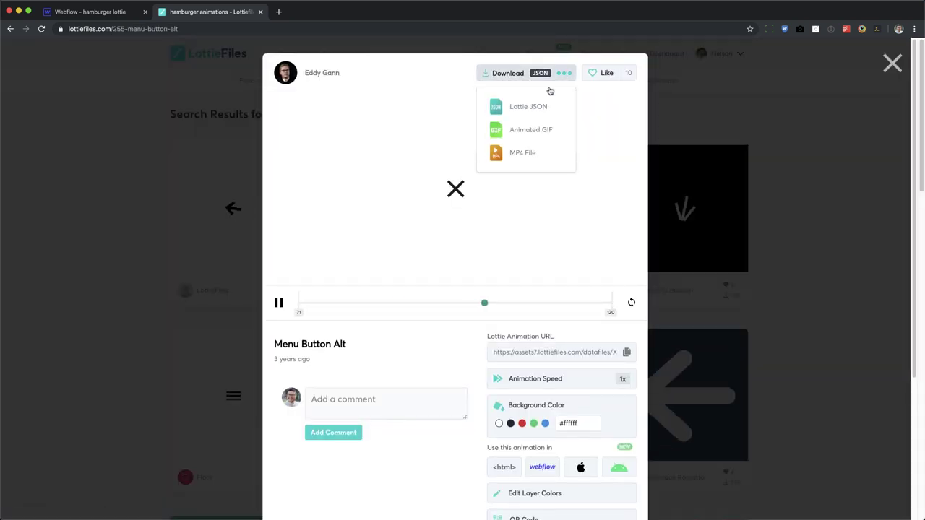
left_click(518, 111)
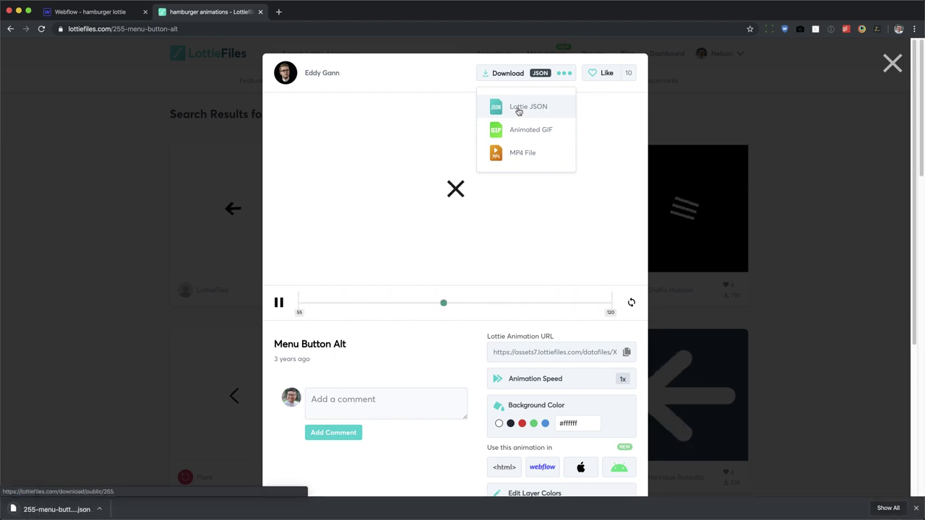
left_click(90, 15)
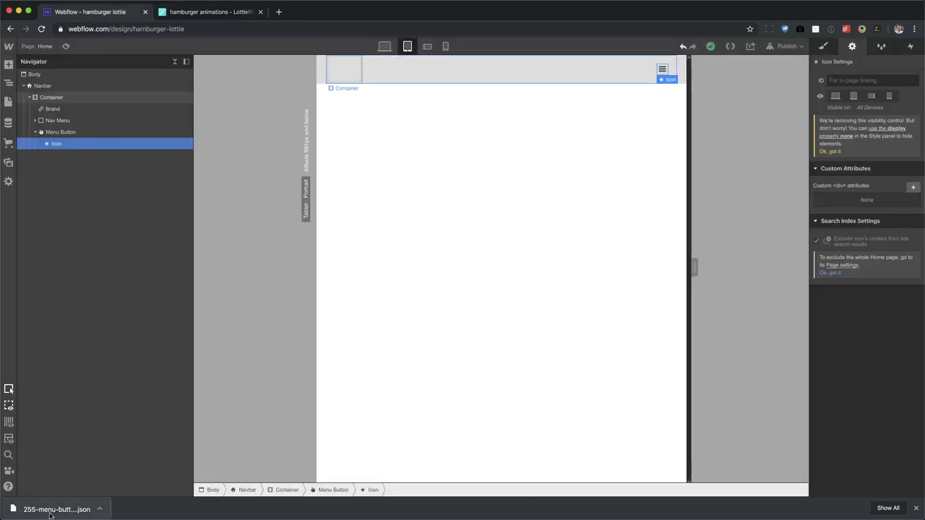
Put the downloaded Lottie animation inside the Menu Button and delete the old hamburger icon.
left_click_drag(50, 515, 86, 145)
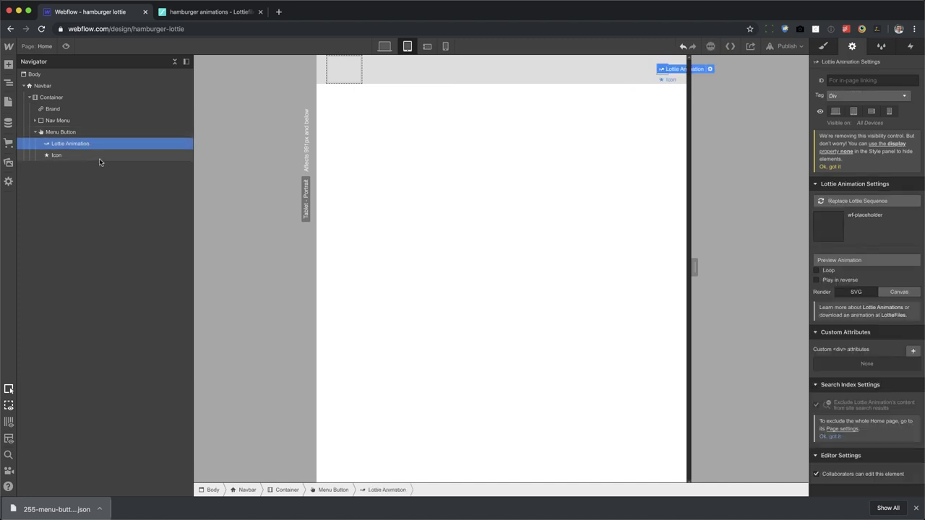
left_click(57, 156)
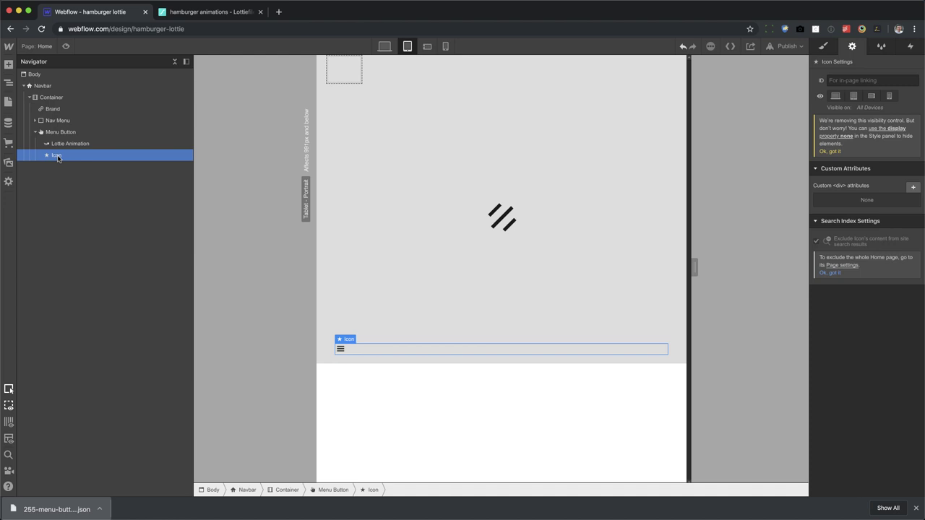
key("Delete")
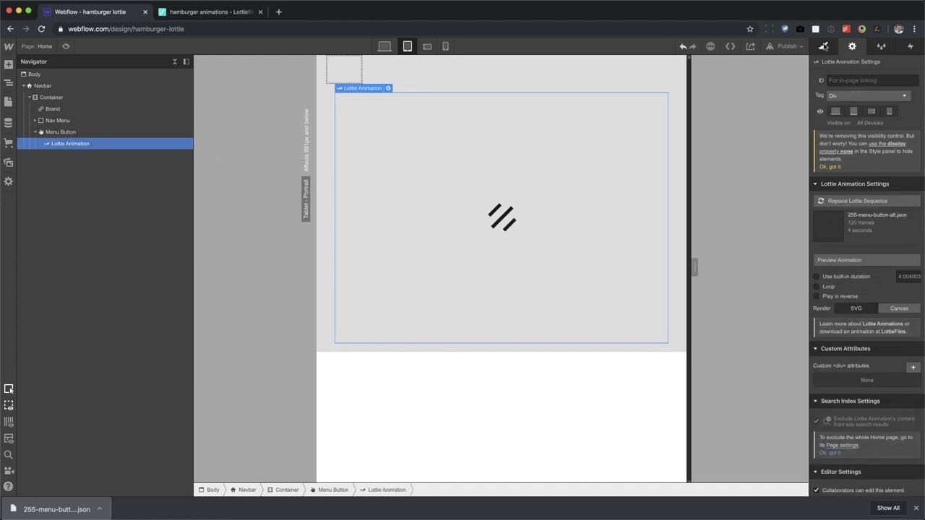
Give the Lottie element a new class named 'hamburger lottie'.
left_click(825, 46)
left_click(915, 509)
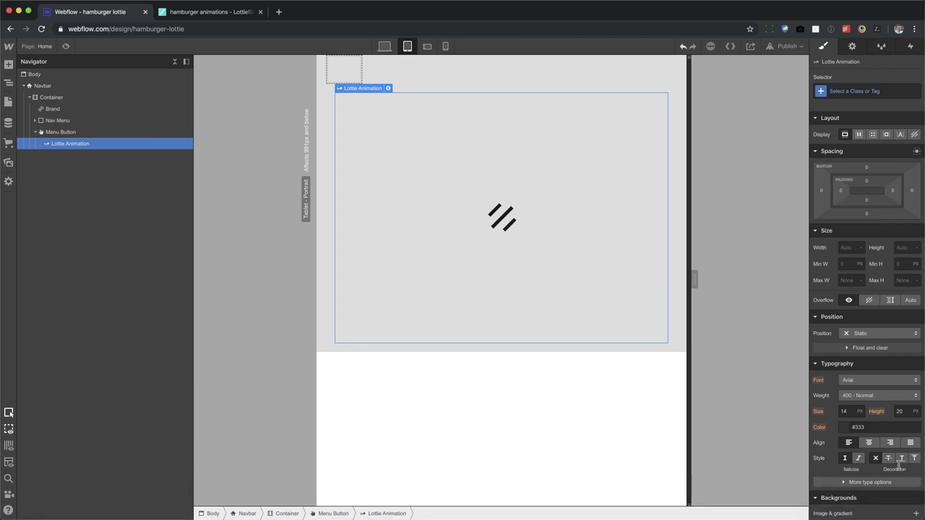
left_click(872, 95)
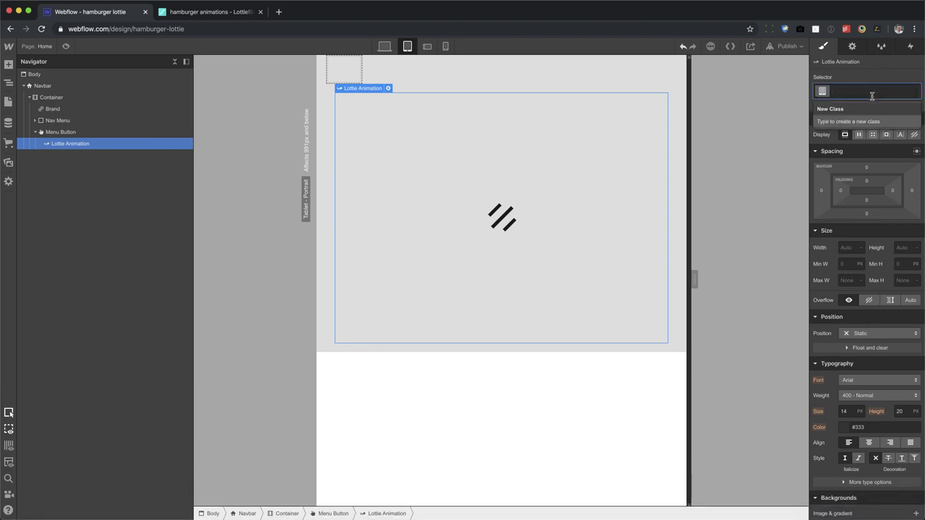
type("haum")
type("mburger lottie")
key("Return")
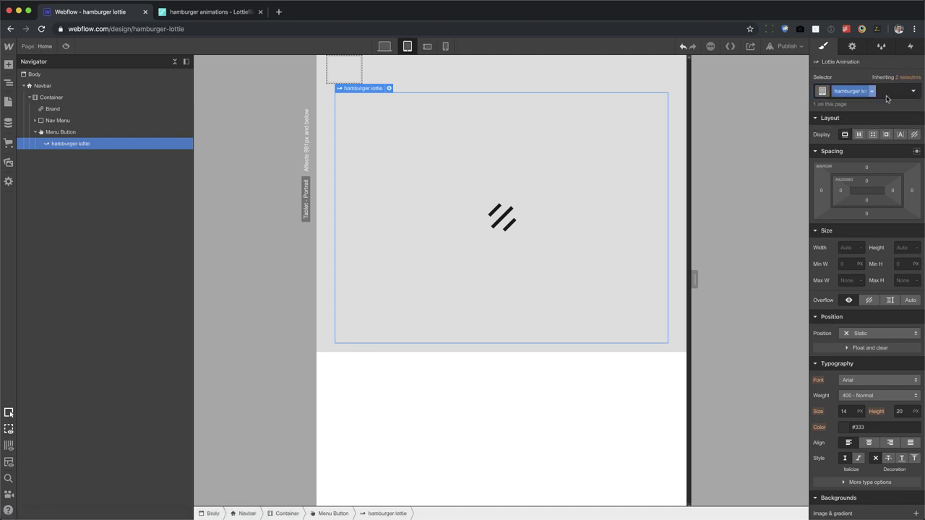
Set the hamburger lottie's width and height to 50 px.
left_click(853, 247)
type("50")
key("Tab")
type("50")
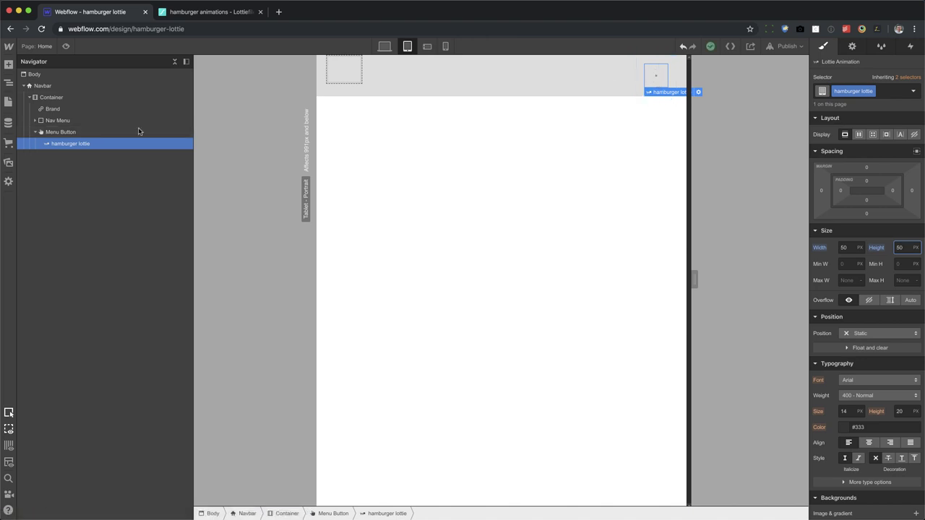
Set the Menu Button's overflow to hidden and keep the hamburger lottie at 50 × 50 px.
left_click(82, 137)
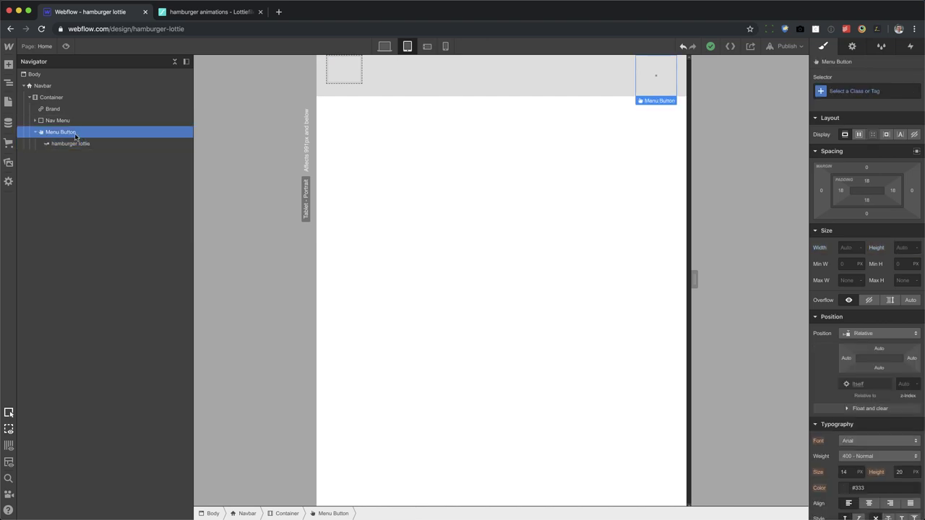
left_click(869, 300)
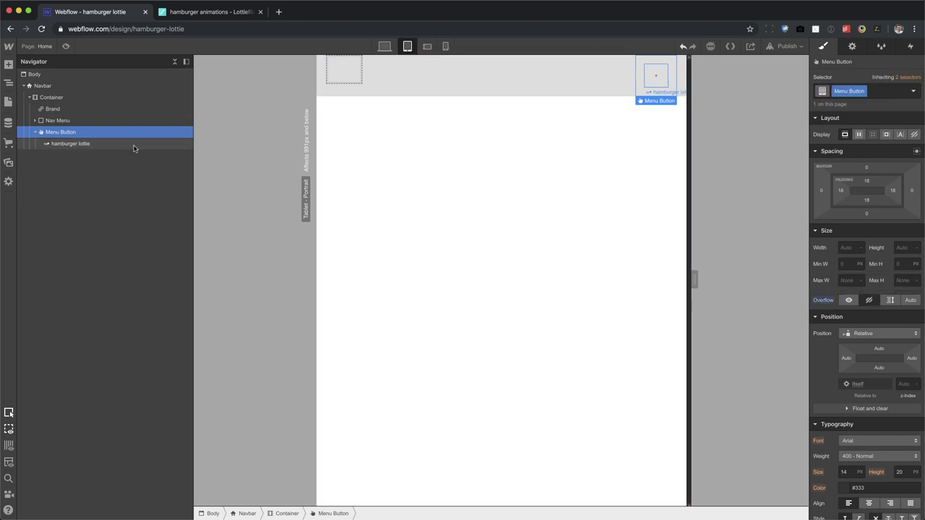
left_click(112, 145)
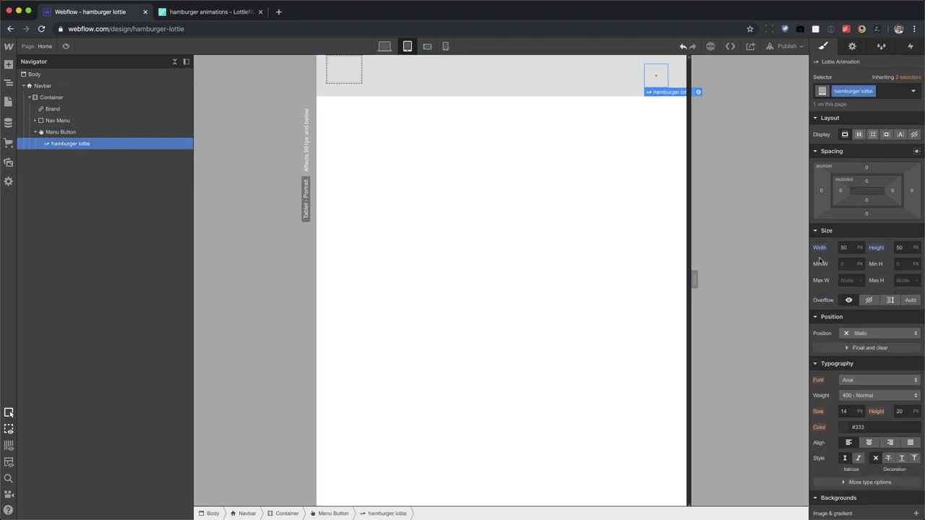
left_click(850, 246)
type("100")
key("Tab")
type("100")
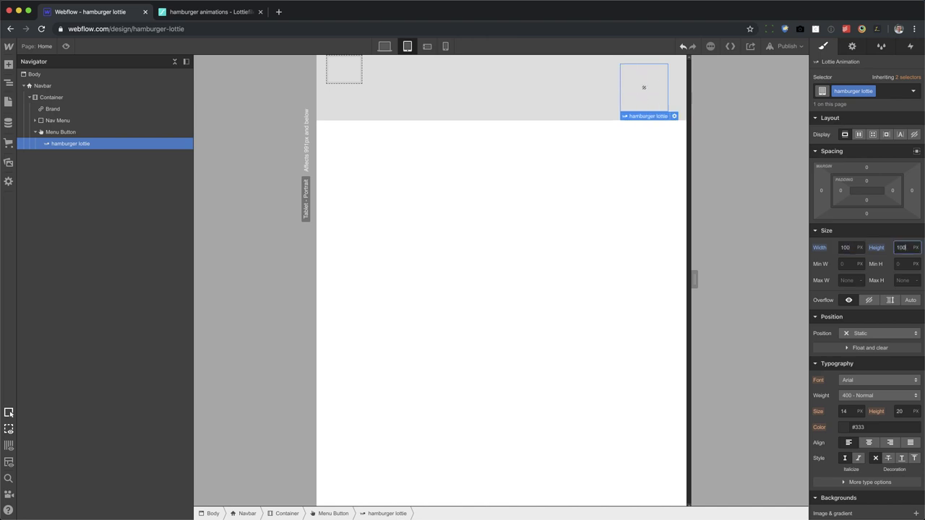
key("shift+Tab")
type("50")
key("Tab")
type("50")
Add a Scale transform of 7 to the hamburger lottie.
scroll(840, 282, "down", 5)
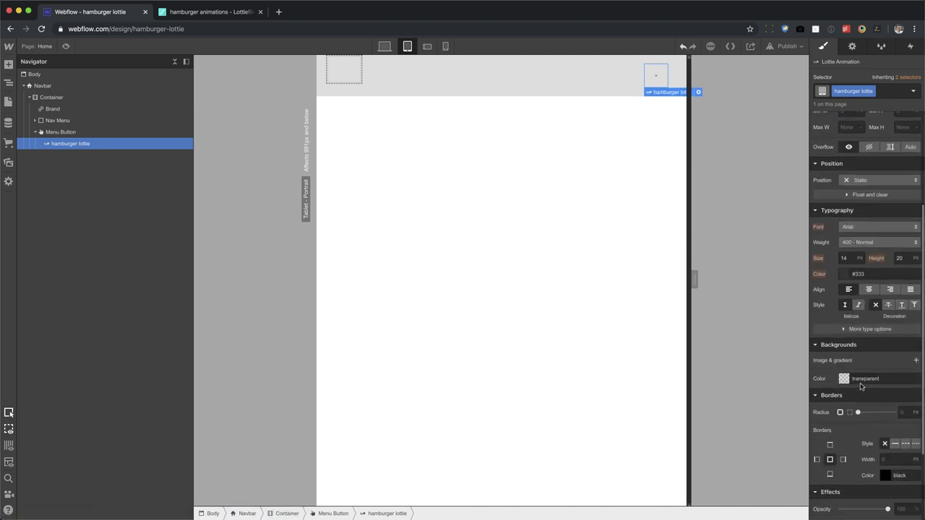
scroll(872, 398, "down", 1)
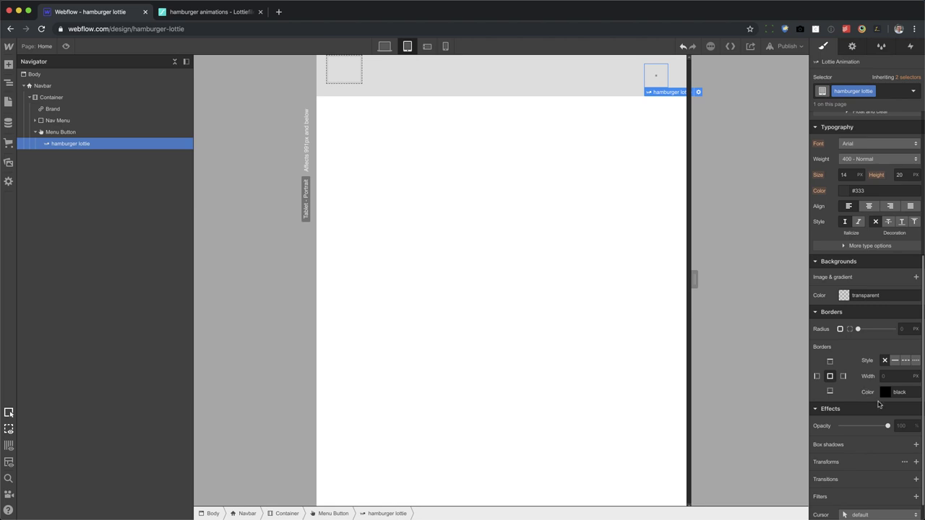
left_click(916, 462)
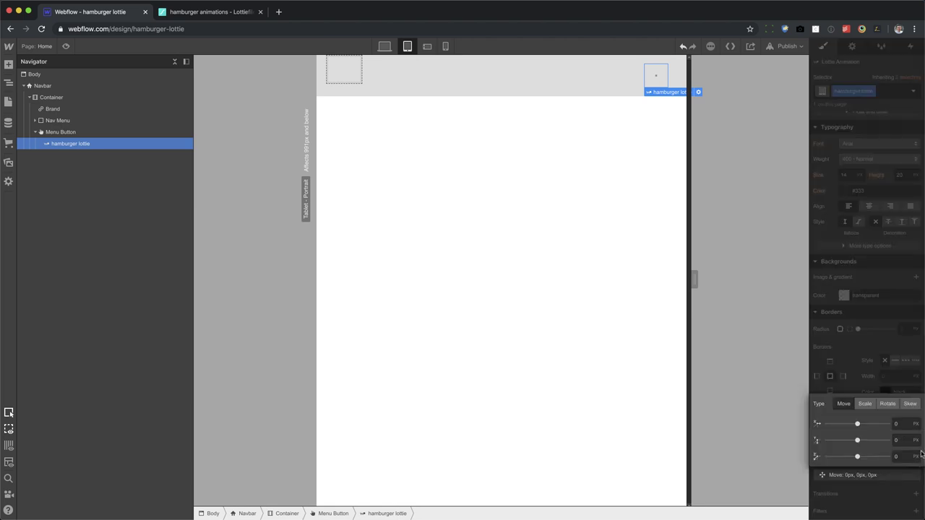
left_click(866, 404)
left_click_drag(856, 423, 891, 423)
left_click(902, 424)
type(".3")
key("BackSpace")
key("BackSpace")
key("BackSpace")
type("7")
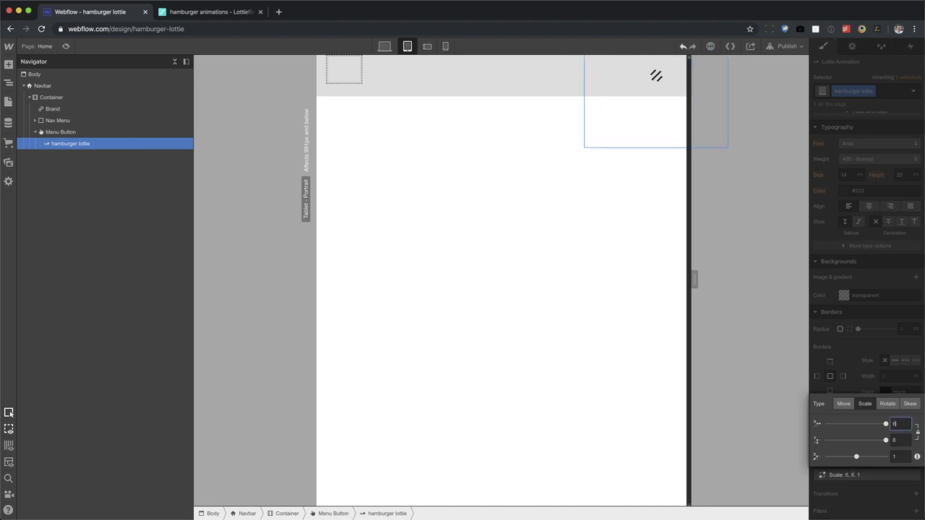
left_click(883, 347)
Select the Menu Button and hamburger lottie in turn to check the enlarged icon.
scroll(891, 275, "up", 5)
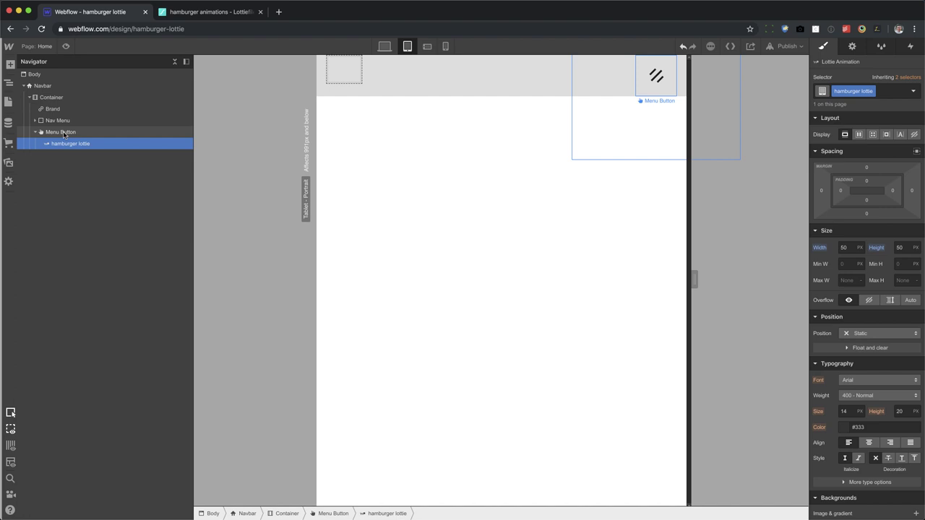
left_click(63, 133)
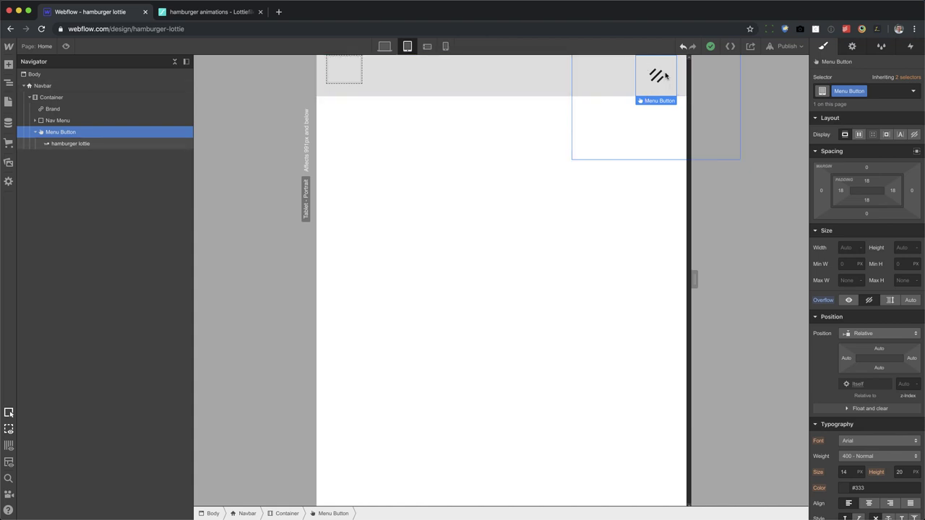
left_click(129, 145)
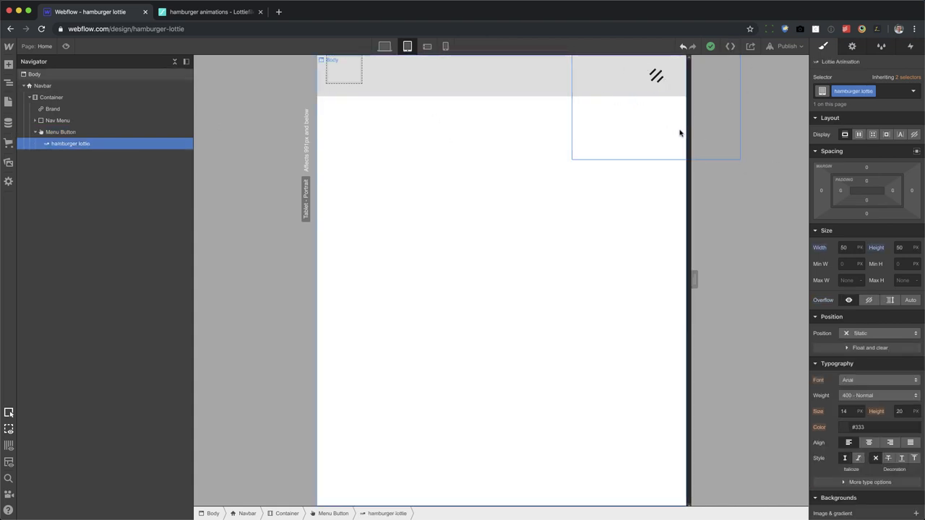
left_click(137, 132)
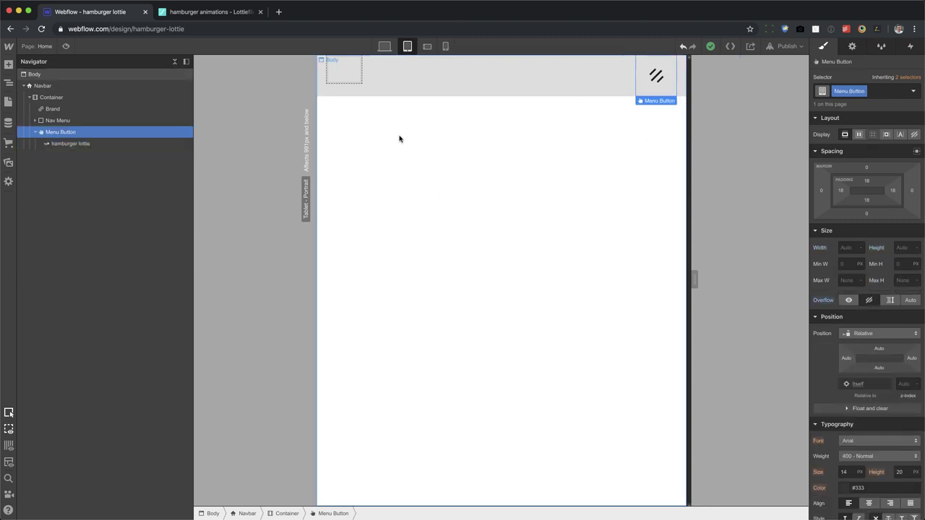
Preview the page to see the icon animate into an X, then exit preview.
left_click(66, 46)
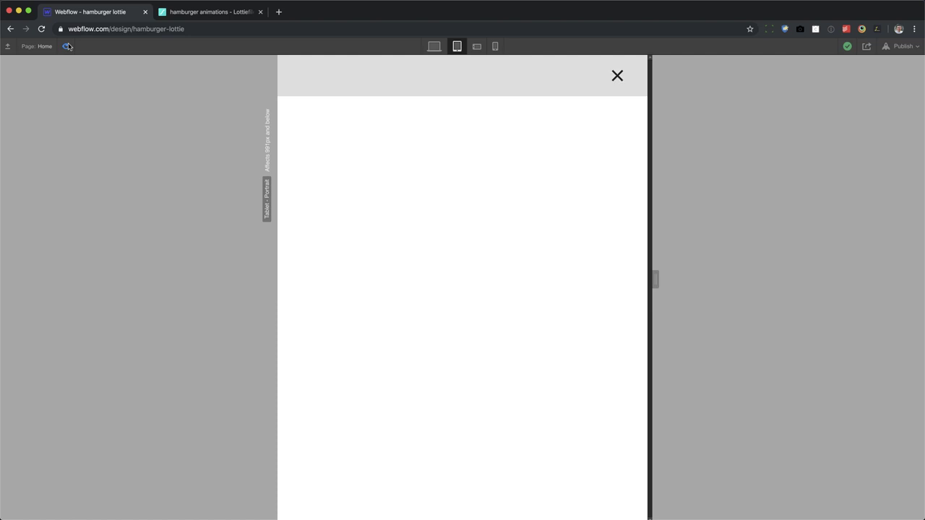
left_click(67, 46)
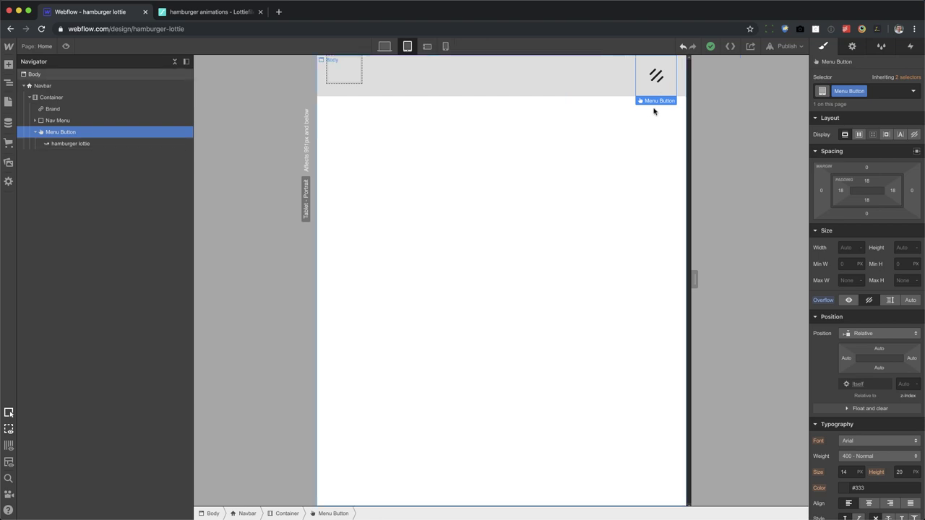
Add a Menu Button mouse-click trigger whose first click starts new animation 'hamburger menu open'.
left_click(910, 47)
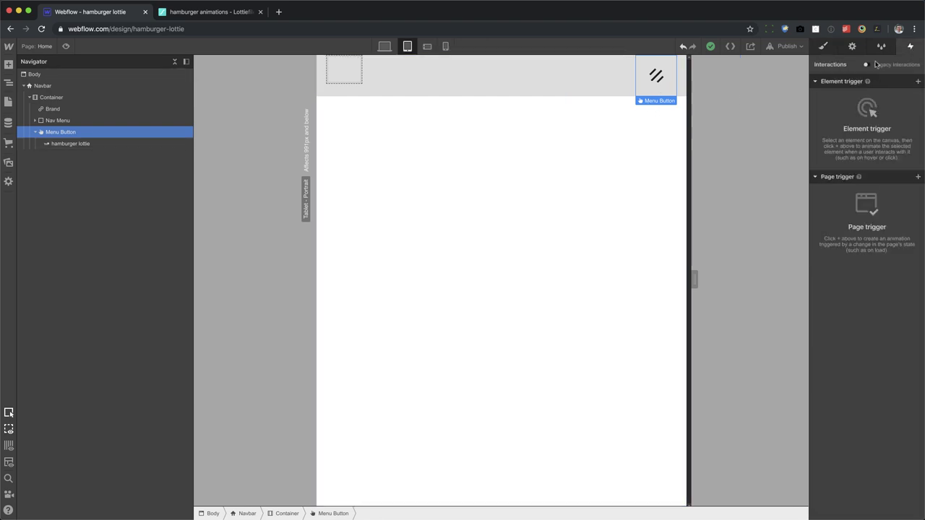
left_click(918, 81)
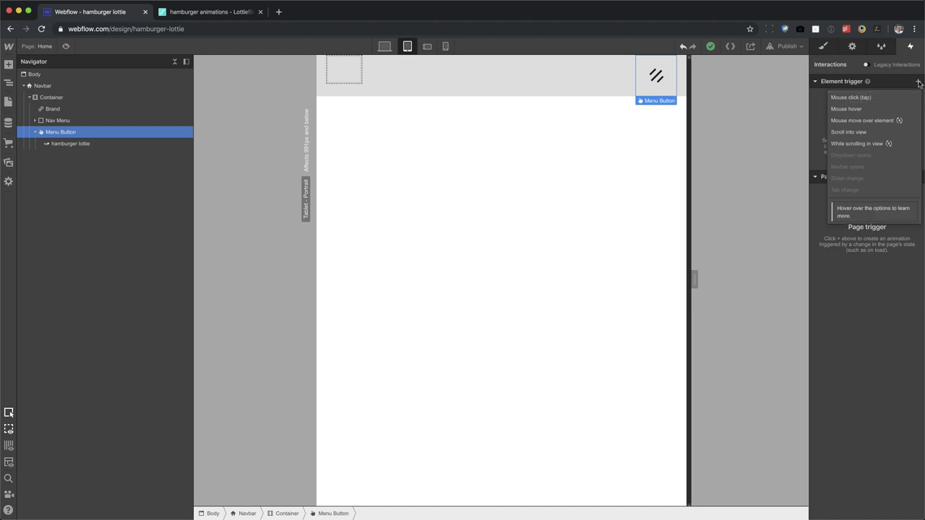
left_click(856, 97)
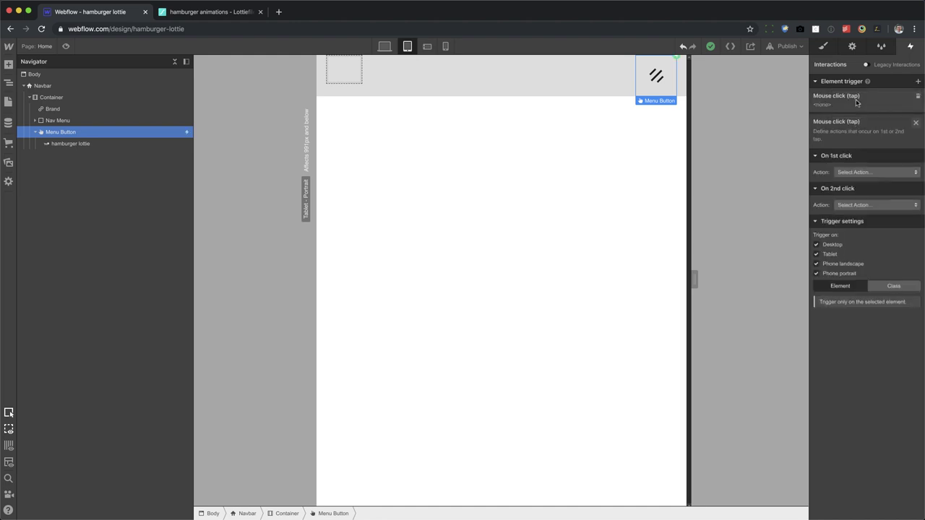
left_click(858, 135)
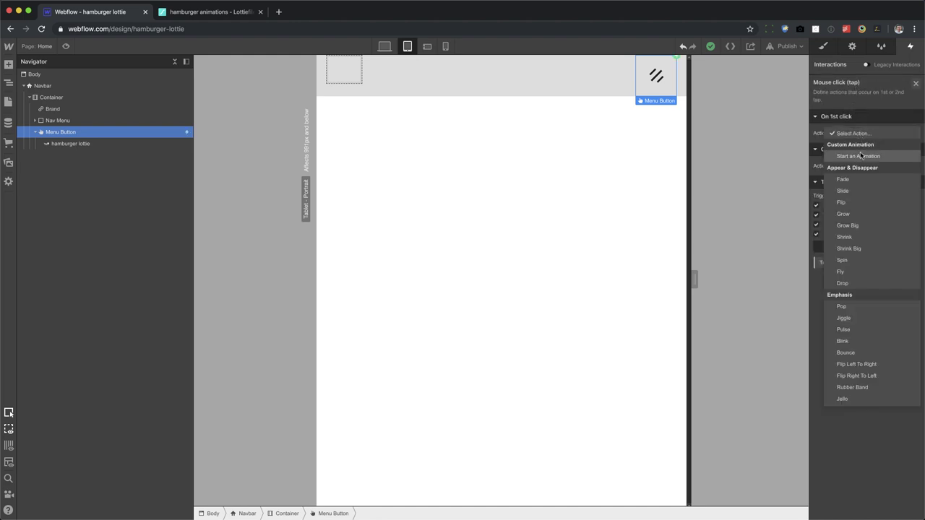
left_click(866, 159)
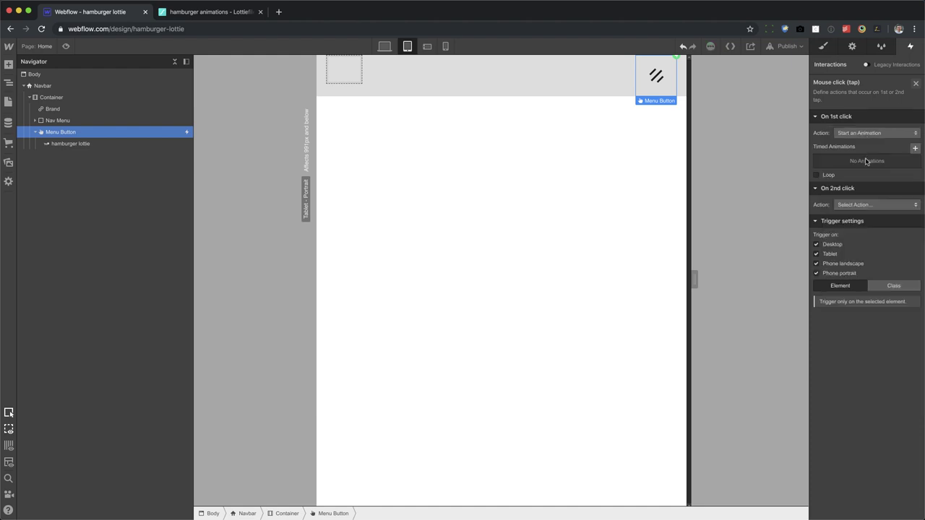
left_click(914, 149)
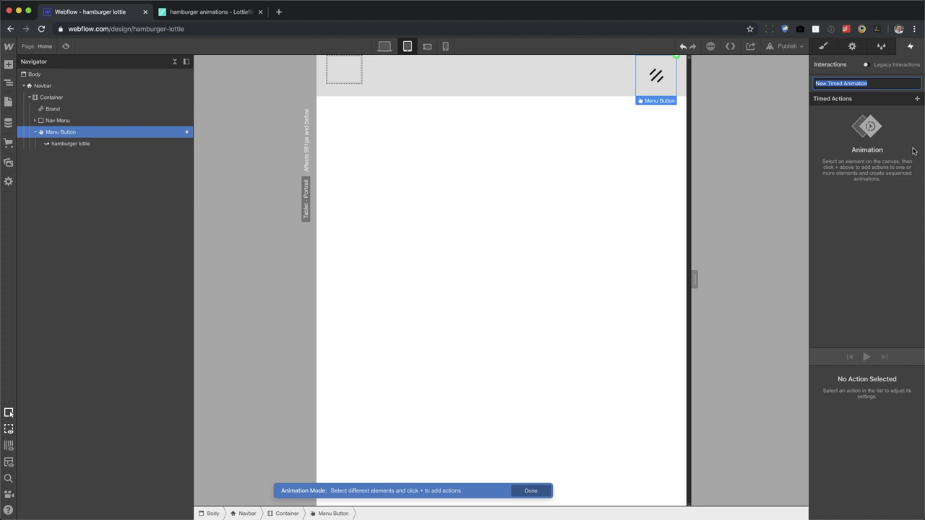
type("hamburger menu open")
key("Return")
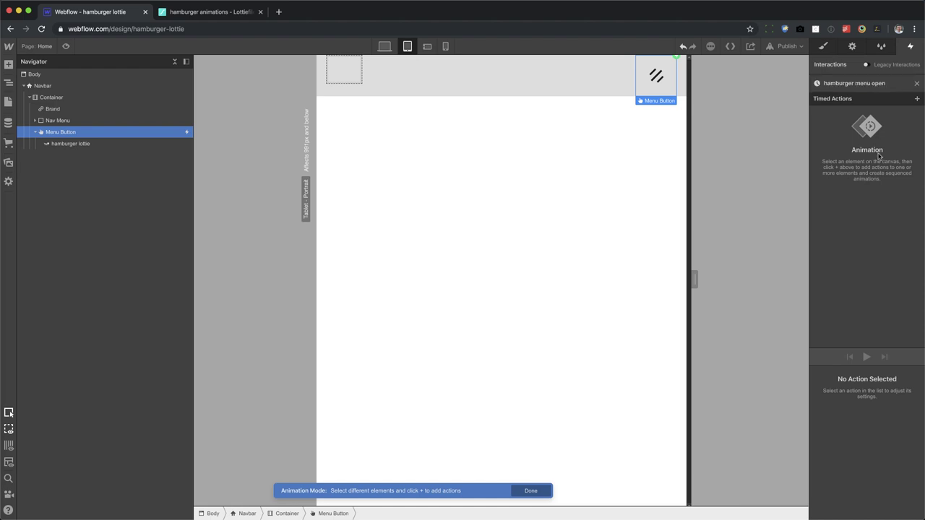
Add a Lottie action on hamburger lottie and set it as the initial state.
left_click(70, 144)
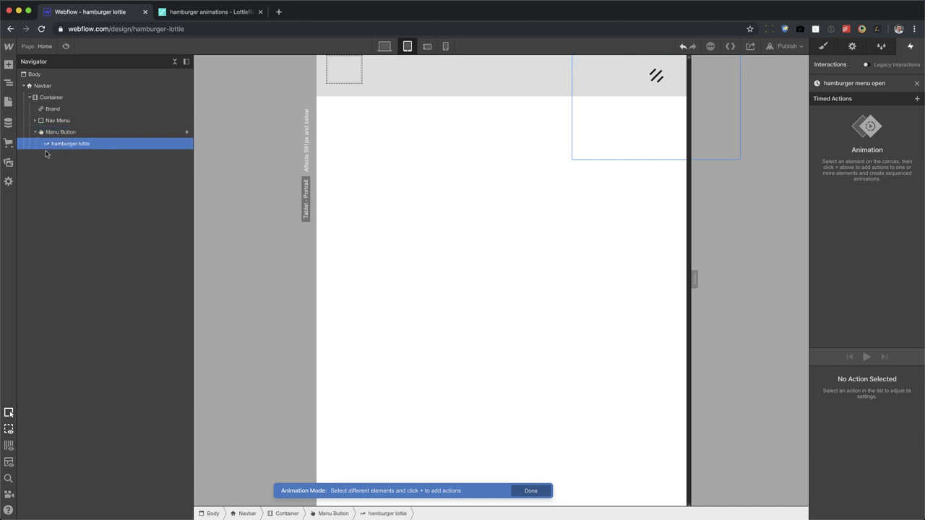
left_click(917, 99)
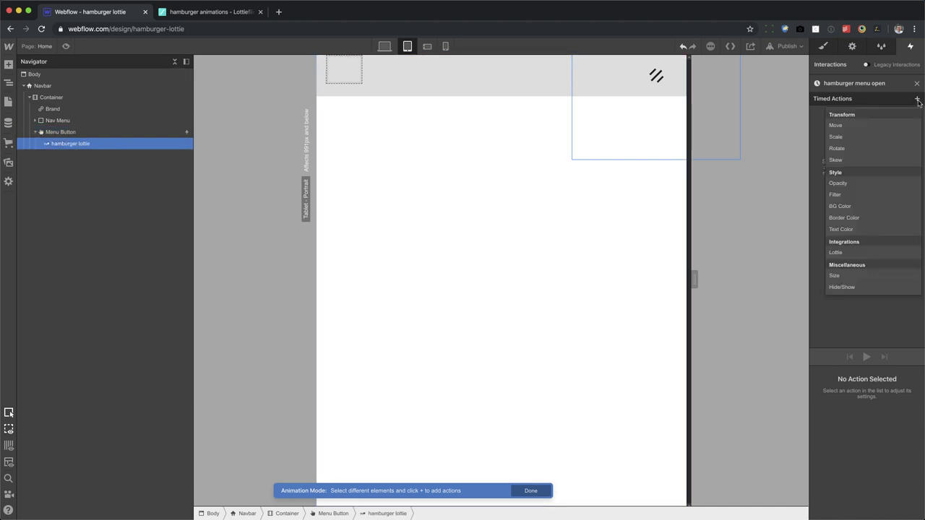
left_click(855, 253)
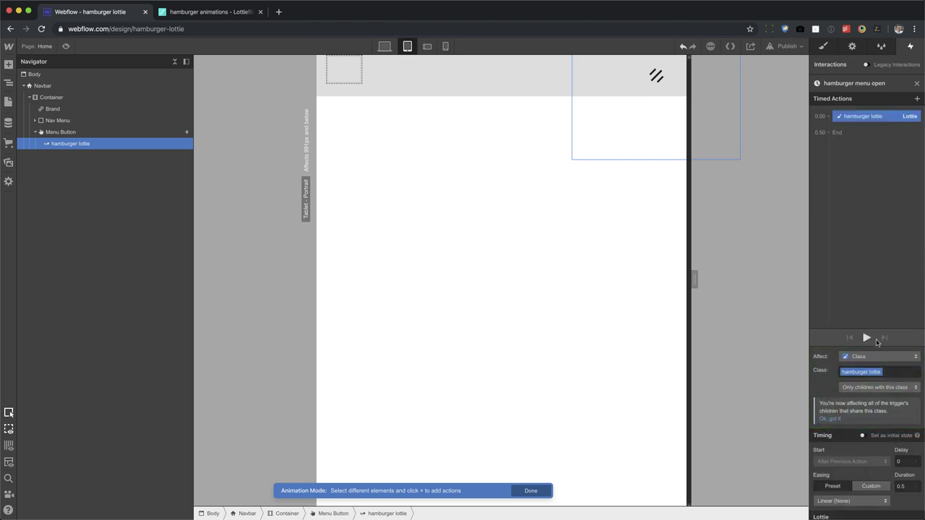
scroll(890, 433, "down", 1)
scroll(890, 433, "down", 2)
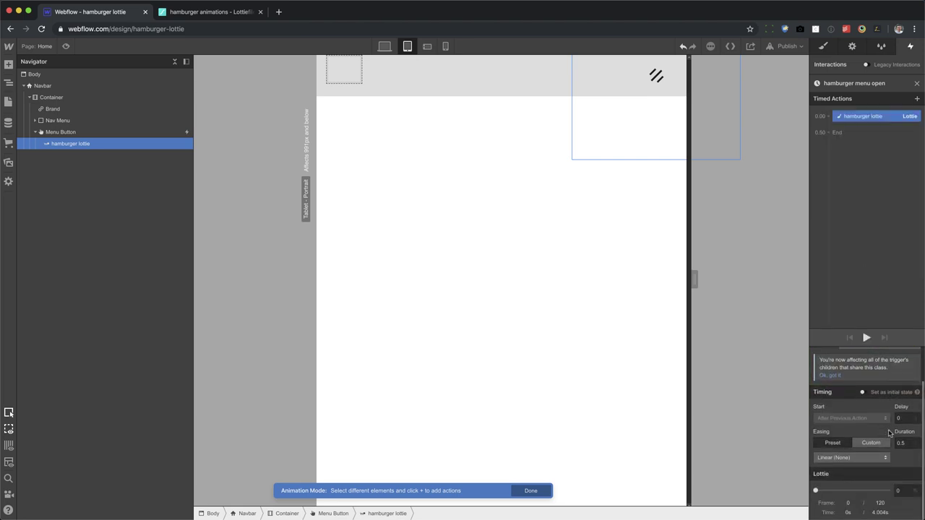
left_click(862, 393)
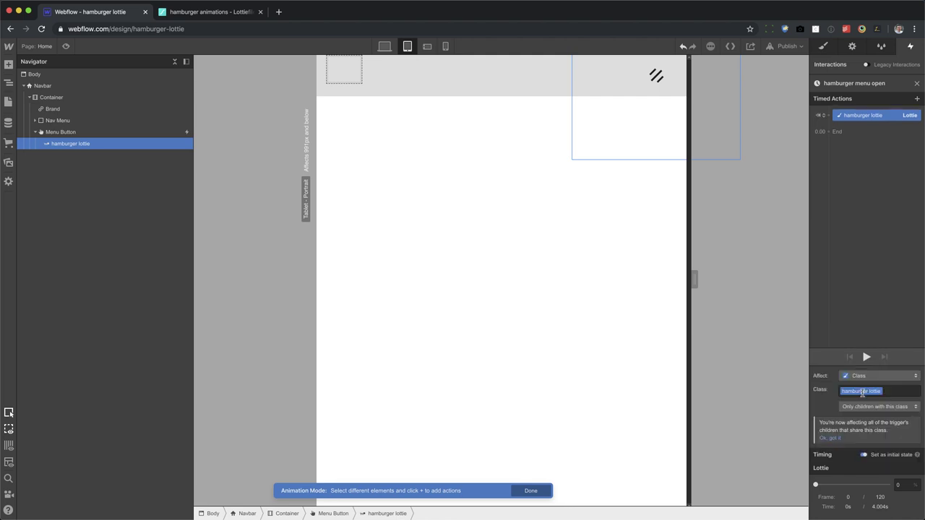
Add a second Lottie action that plays the icon through to the X shape.
left_click(831, 132)
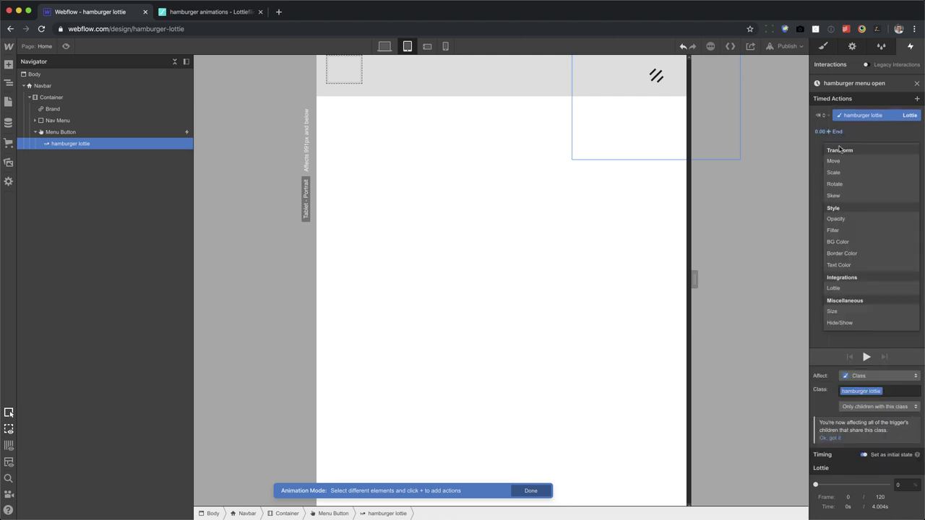
left_click(846, 289)
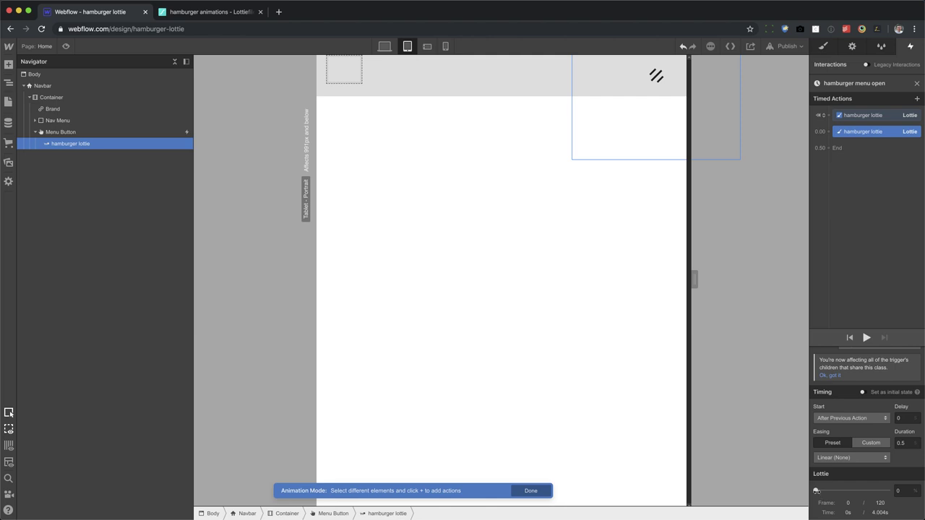
left_click_drag(817, 490, 841, 490)
Play the 'hamburger menu open' animation preview several times.
left_click(866, 338)
left_click(866, 338)
left_click(866, 338)
Nudge the first Lottie action's starting frame and replay the preview.
left_click(848, 117)
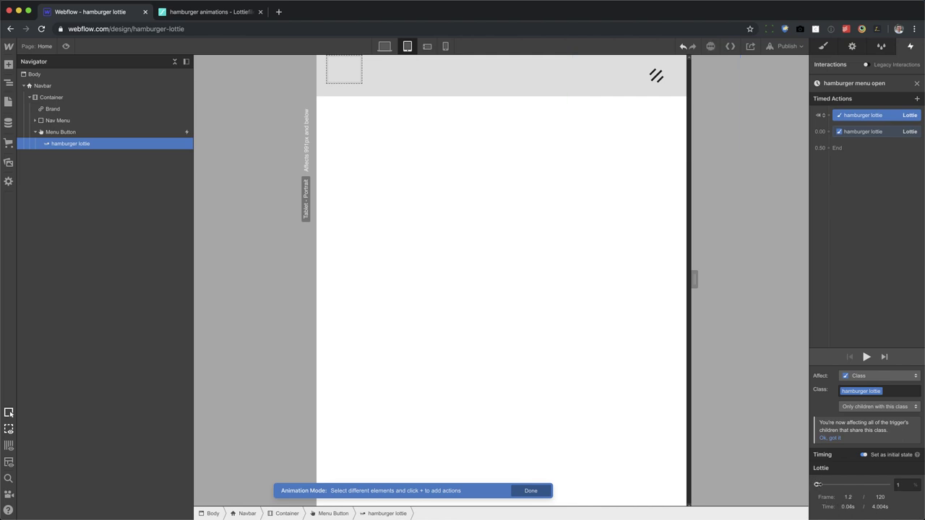
mouse_move(815, 484)
left_mouse_down()
mouse_move(849, 484)
mouse_move(831, 484)
left_mouse_up()
left_click(866, 357)
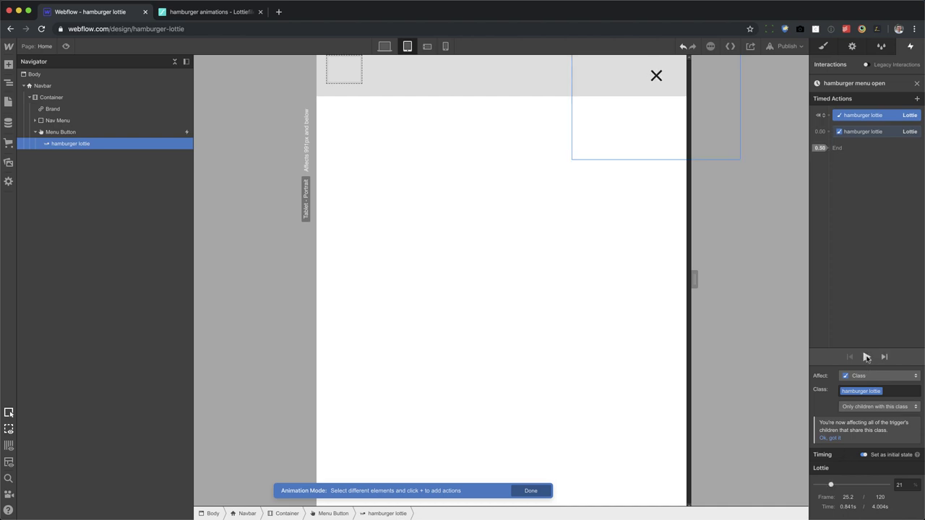
left_click(866, 357)
left_click(866, 356)
Make the second click start a new timed animation named 'hamburger menu close'.
left_click(916, 84)
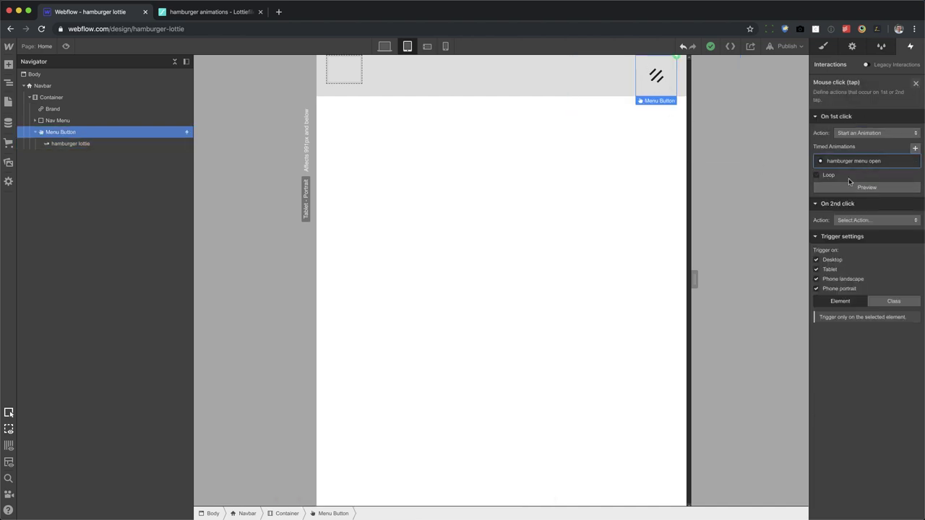
left_click(876, 221)
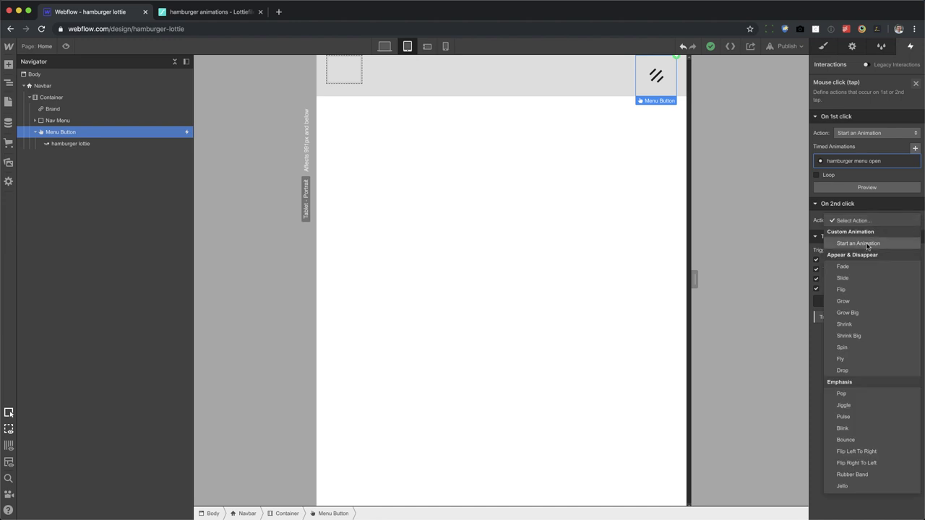
left_click(867, 245)
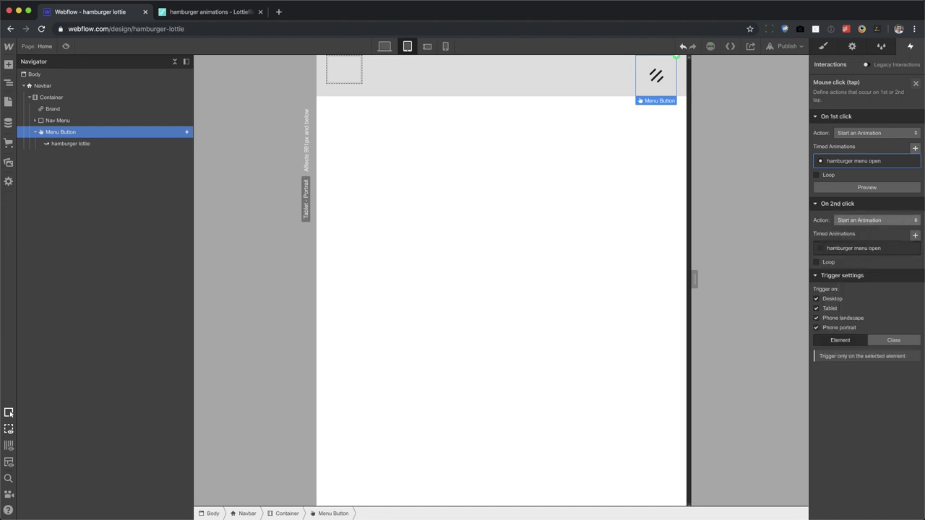
left_click(867, 247)
left_click(852, 209)
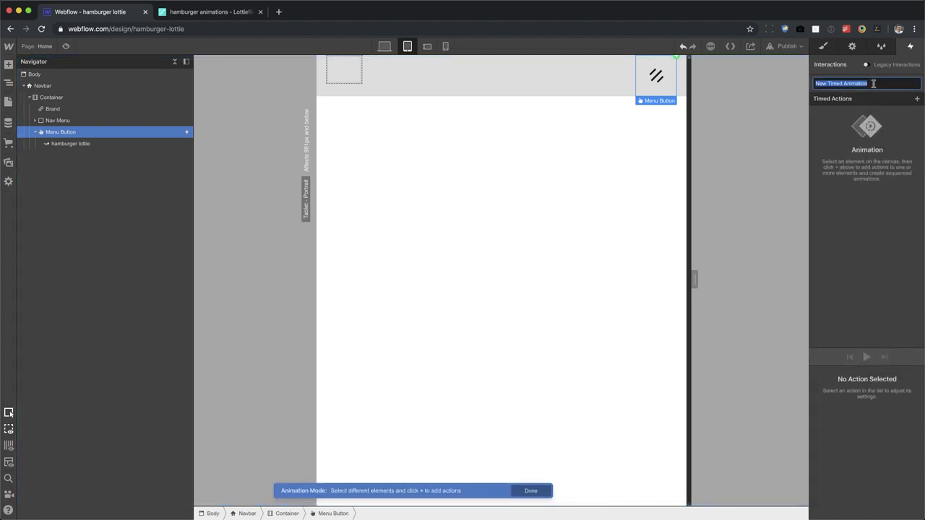
type("hamburger menu close")
key("Return")
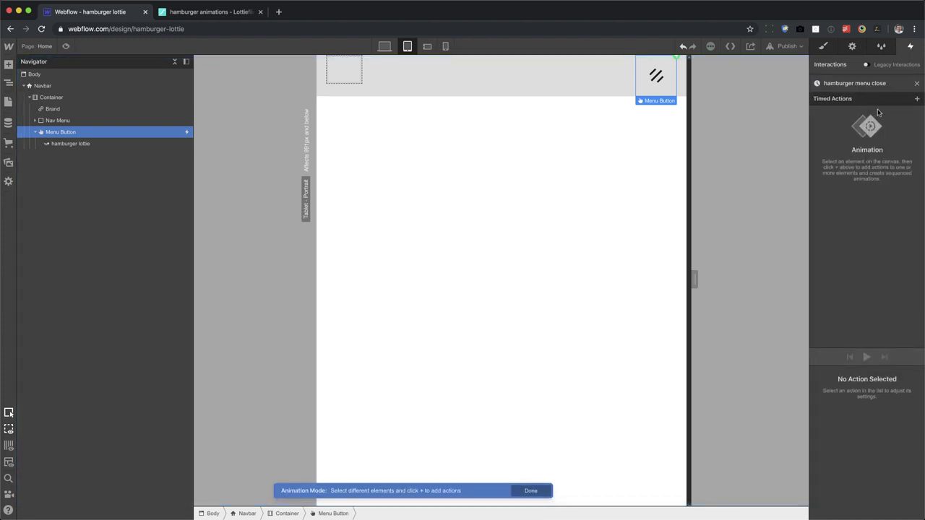
Add a hamburger lottie Lottie action set to 23% in the close animation.
left_click(90, 144)
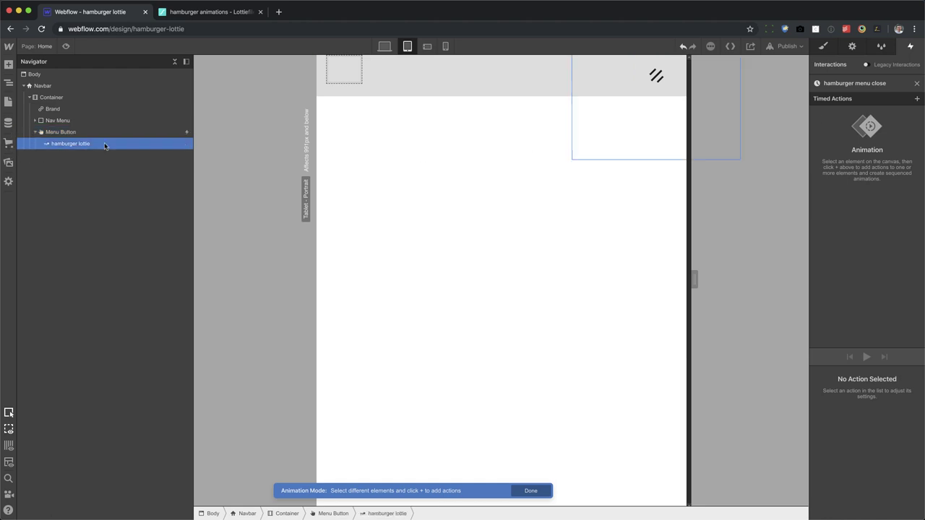
left_click(917, 99)
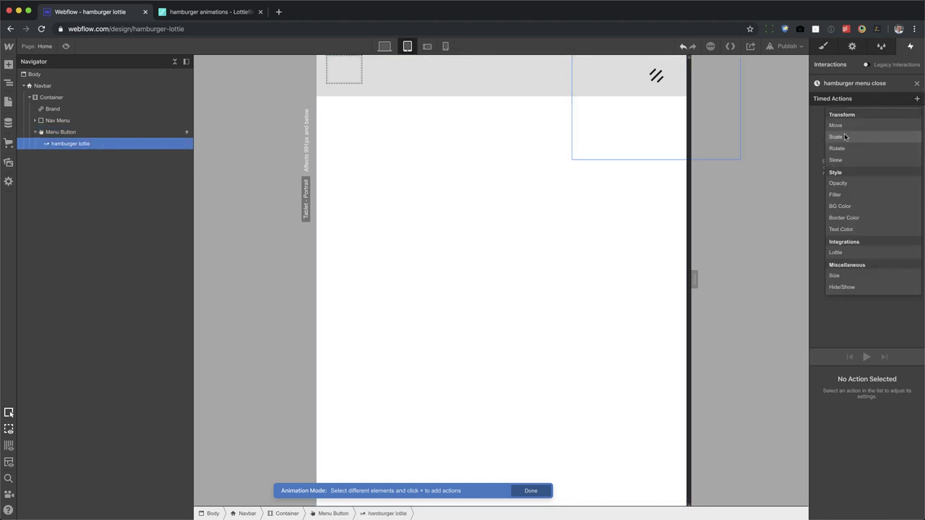
left_click(851, 254)
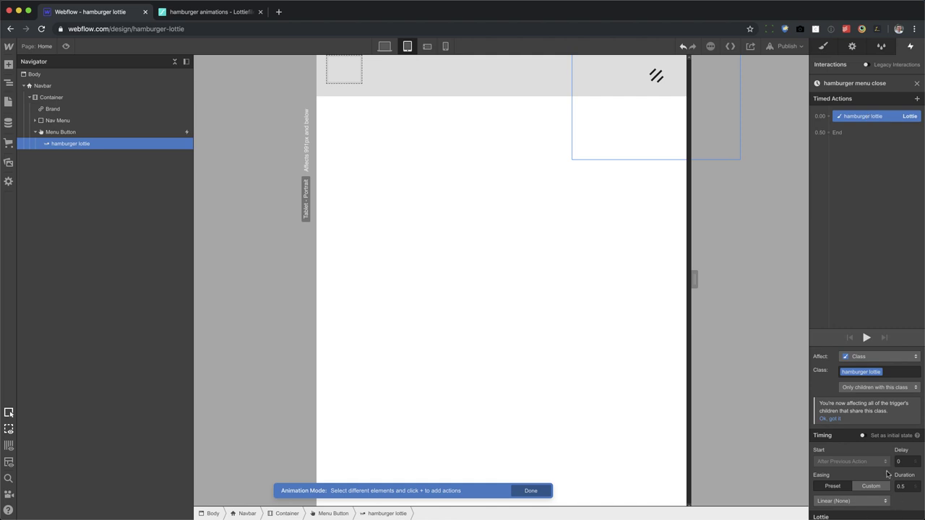
scroll(887, 473, "down", 1)
left_click_drag(816, 491, 839, 490)
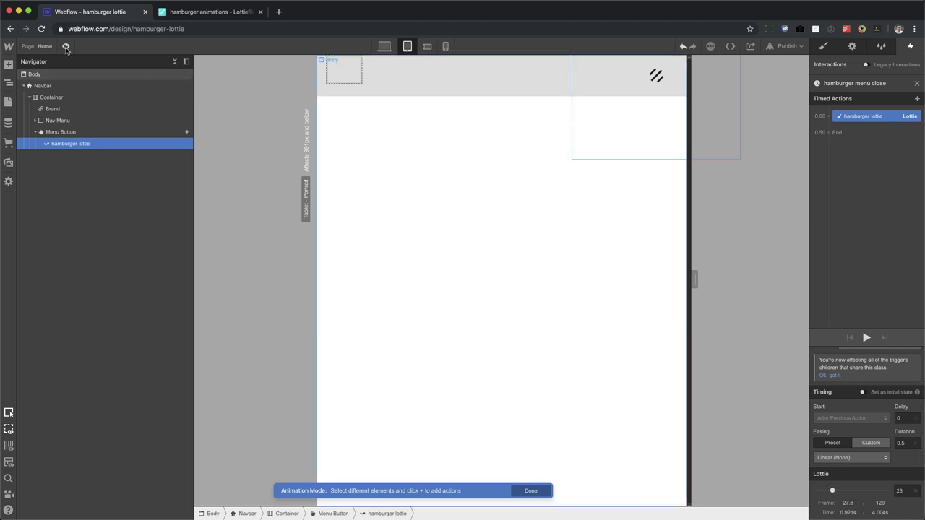
Preview the page and toggle the hamburger six times, opening and closing the nav menu.
left_click(66, 48)
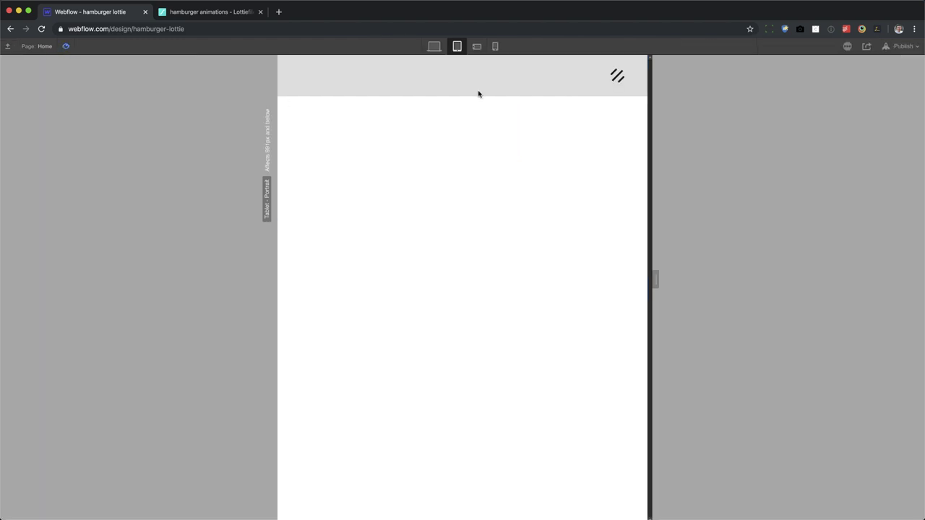
left_click(617, 83)
left_click(618, 87)
left_click(618, 87)
left_click(617, 87)
left_click(618, 87)
left_click(618, 87)
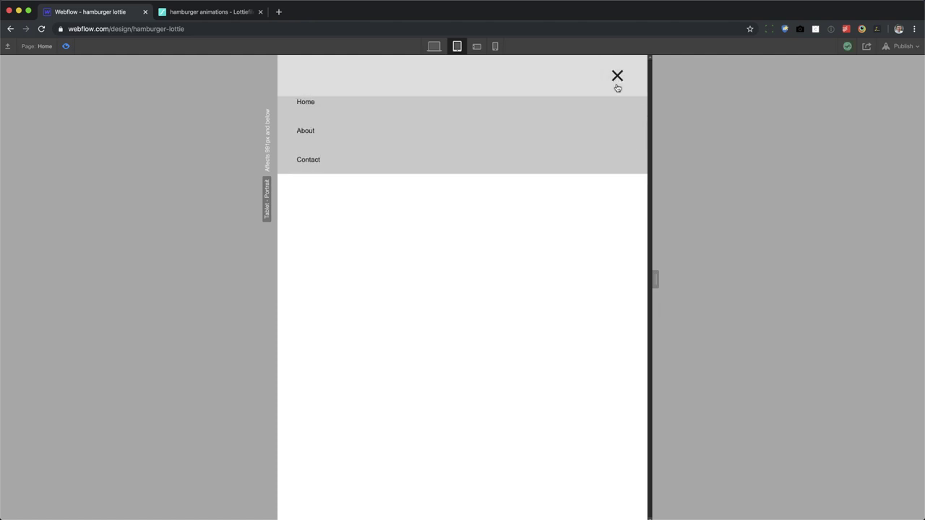